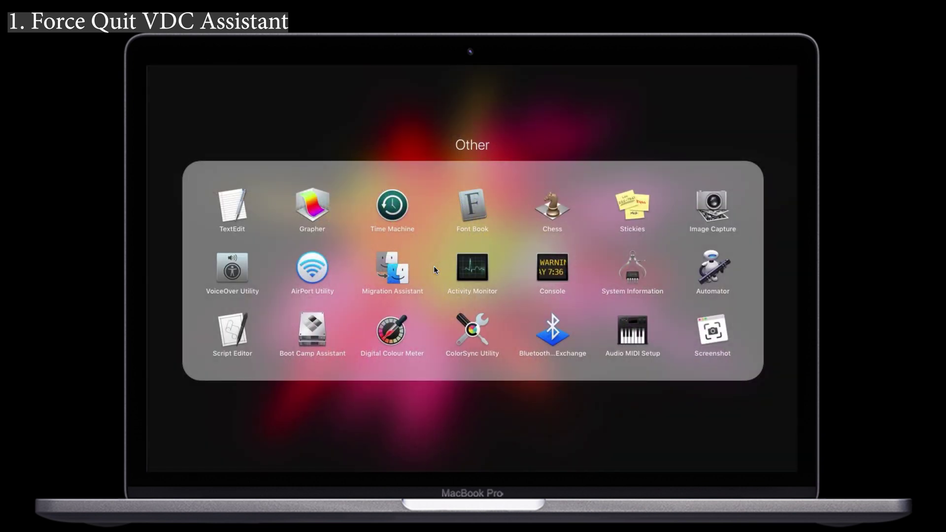
Launch Activity Monitor from Launchpad and sort processes by Process Name.
{"action": "left_click", "coordinate": [471, 271]}
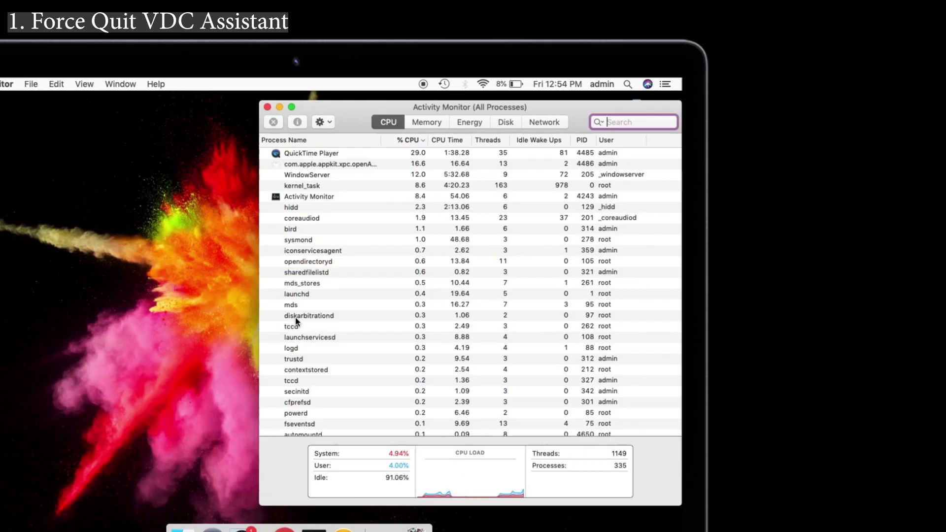
{"action": "left_click", "coordinate": [291, 141]}
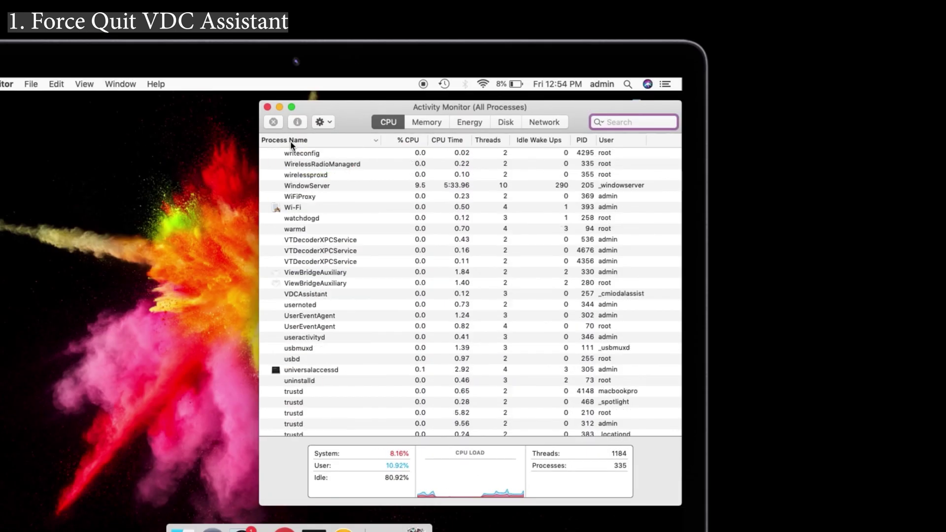
Open VDCAssistant's info window and Force Quit the process.
{"action": "left_click", "coordinate": [319, 294]}
{"action": "double_click", "coordinate": [319, 294]}
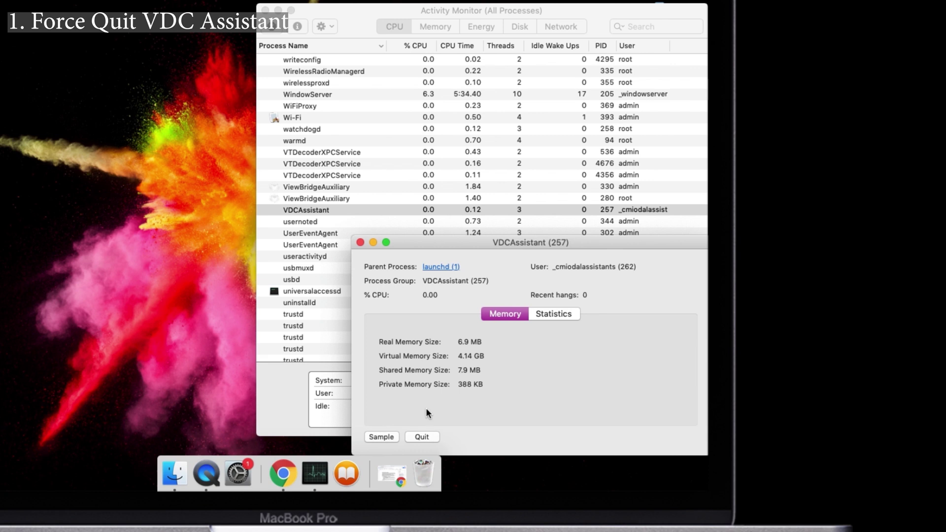
{"action": "left_click", "coordinate": [421, 436]}
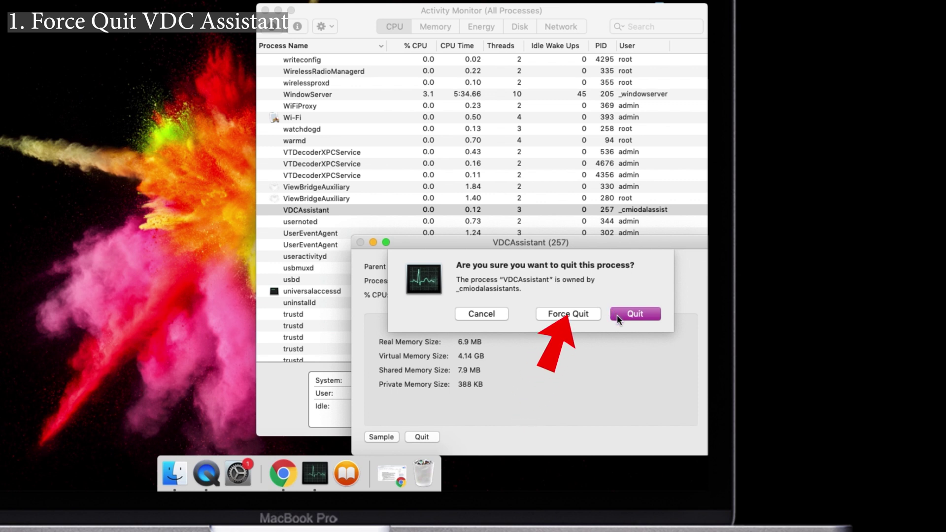
{"action": "left_click", "coordinate": [589, 315]}
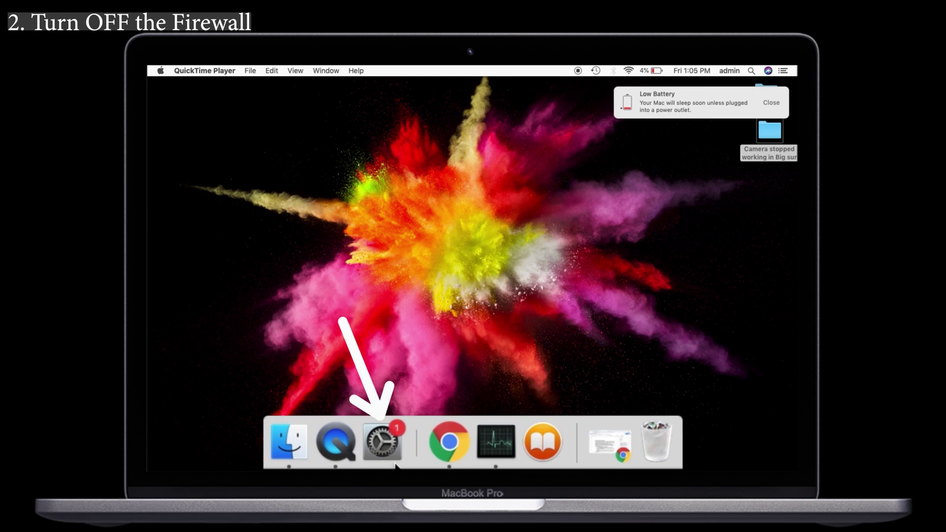
Open System Preferences and go to Security & Privacy.
{"action": "left_click", "coordinate": [387, 439]}
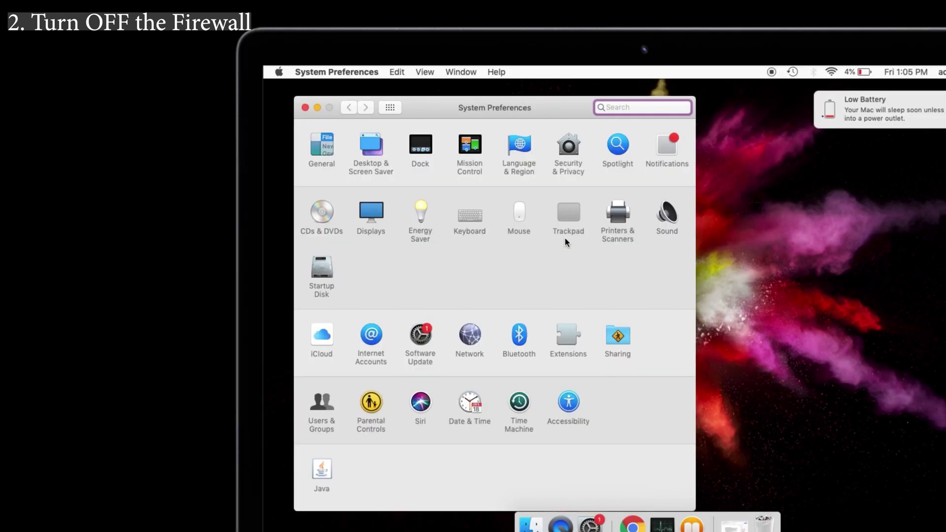
{"action": "left_click", "coordinate": [567, 152]}
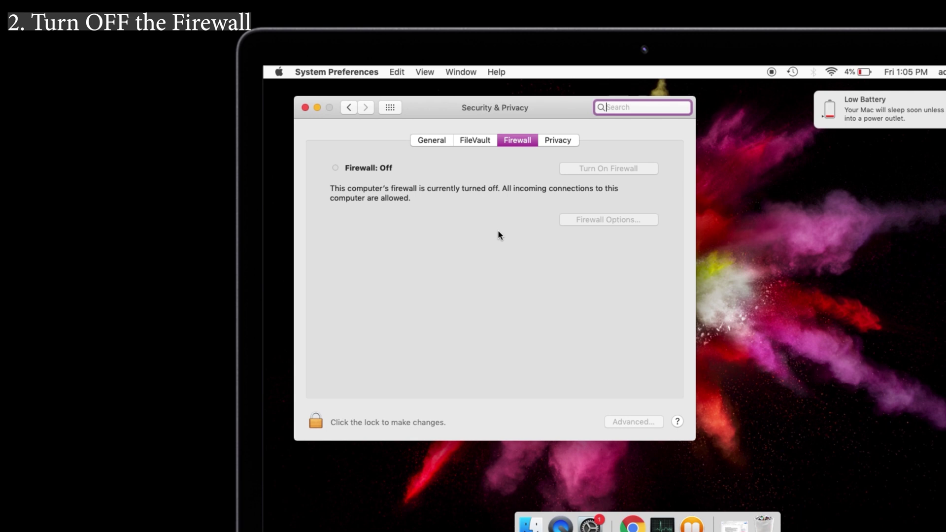
Unlock Security & Privacy settings with the admin password.
{"action": "left_click", "coordinate": [316, 421]}
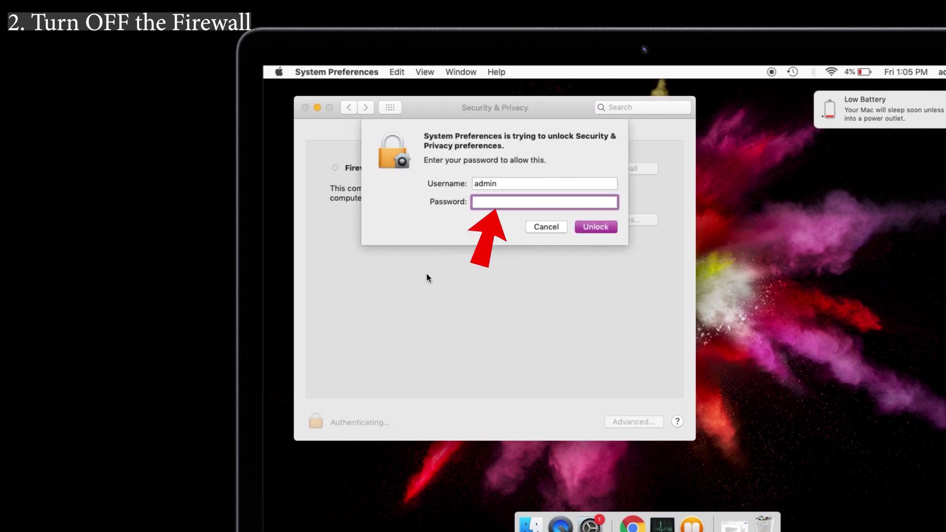
{"action": "type", "text": "•••••••"}
{"action": "left_click", "coordinate": [597, 228]}
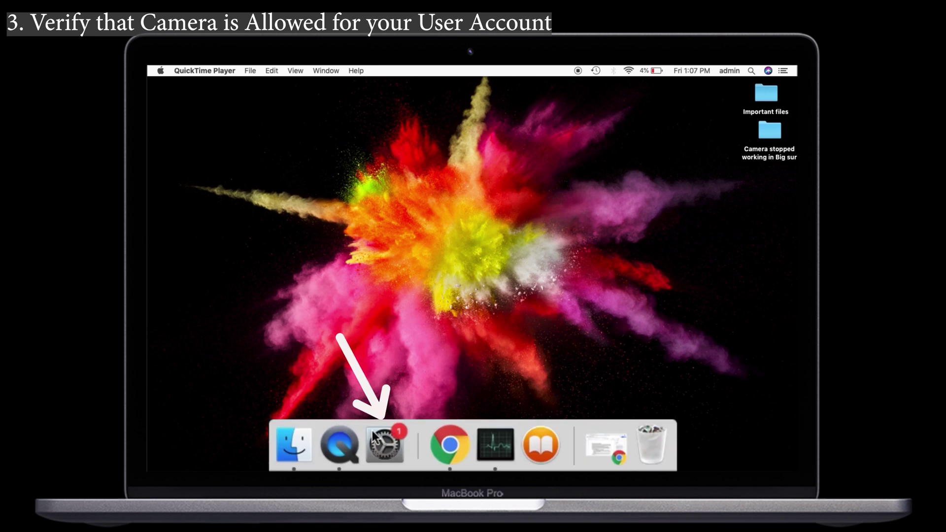
Open System Preferences to reach Screen Time's Camera permission.
{"action": "left_click", "coordinate": [386, 445]}
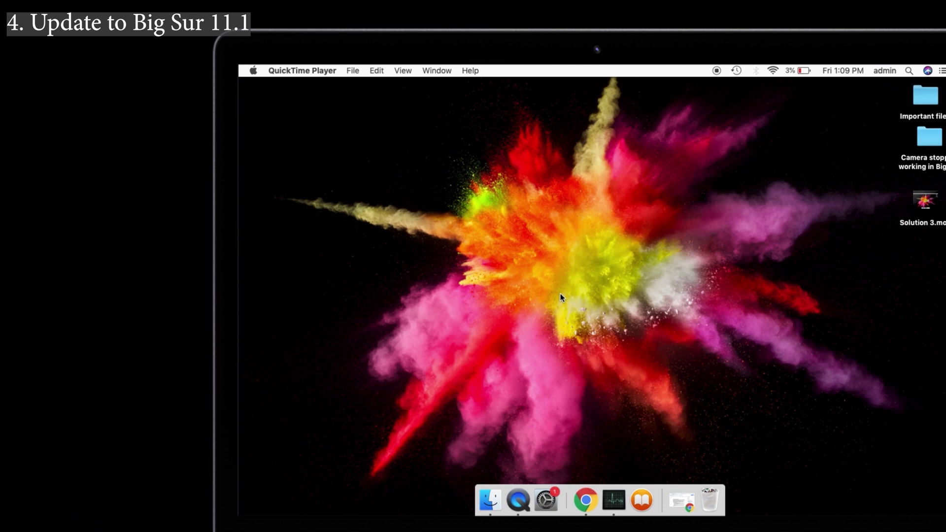
Open About This Mac from the Apple menu to check the macOS version.
{"action": "left_click", "coordinate": [254, 70]}
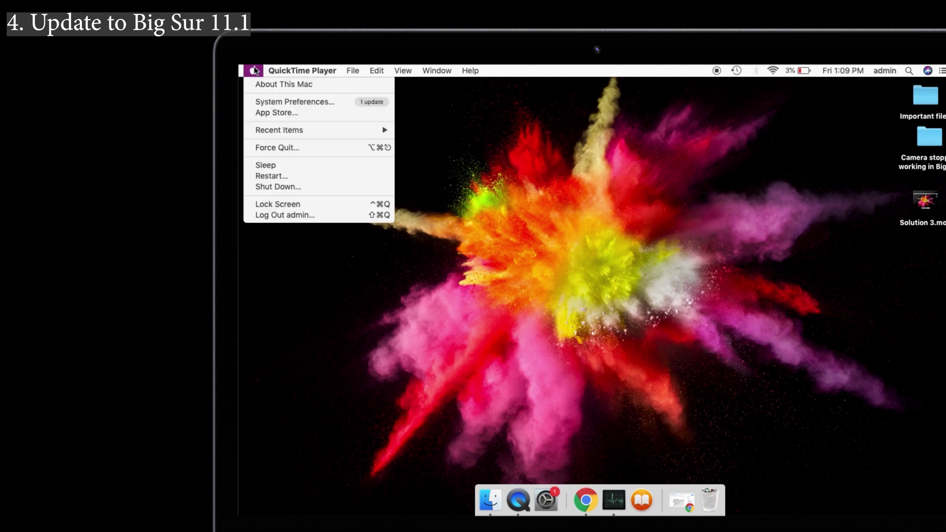
{"action": "left_click", "coordinate": [281, 84]}
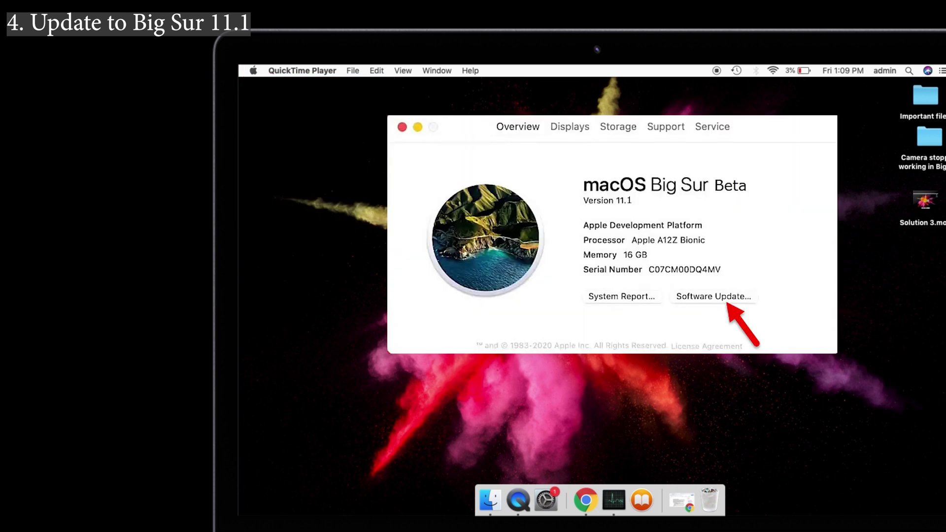